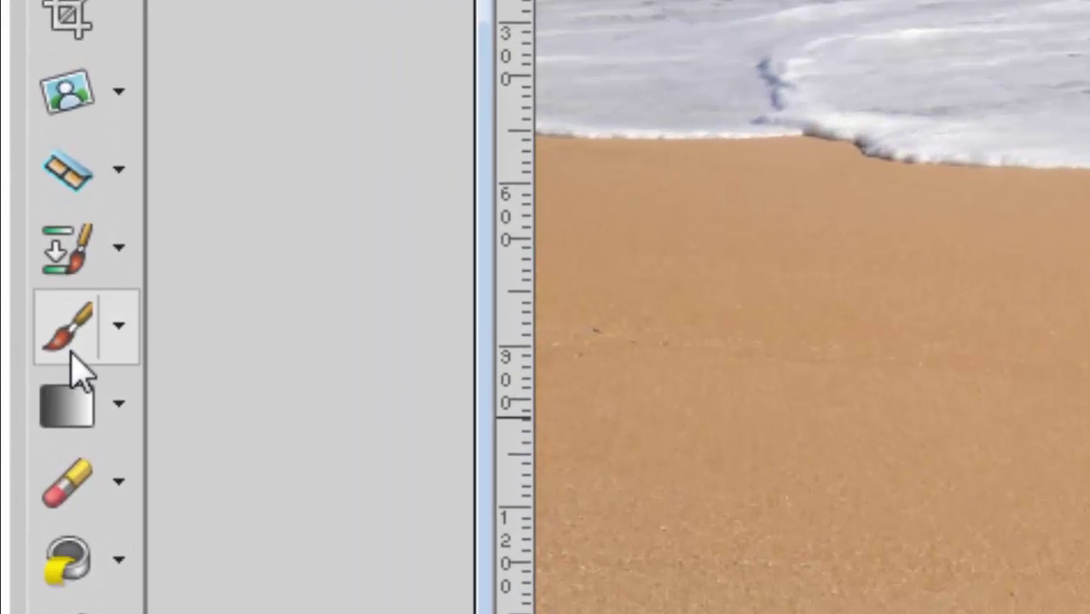
- Hand-write 2015 in black Paint Brush strokes across the sand
{"action": "left_click", "coordinate": [90, 362]}
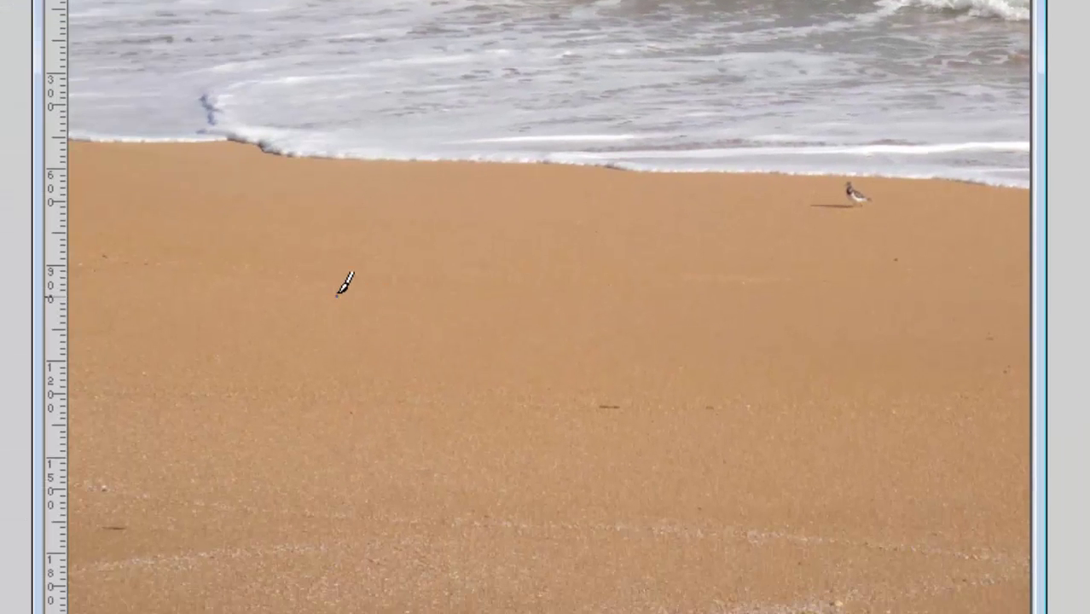
{"action": "mouse_move", "coordinate": [337, 294]}
{"action": "left_mouse_down"}
{"action": "mouse_move", "coordinate": [427, 314]}
{"action": "mouse_move", "coordinate": [304, 381]}
{"action": "mouse_move", "coordinate": [435, 392]}
{"action": "left_mouse_up"}
{"action": "mouse_move", "coordinate": [461, 307]}
{"action": "left_mouse_down"}
{"action": "mouse_move", "coordinate": [506, 385]}
{"action": "mouse_move", "coordinate": [531, 276]}
{"action": "mouse_move", "coordinate": [461, 320]}
{"action": "left_mouse_up"}
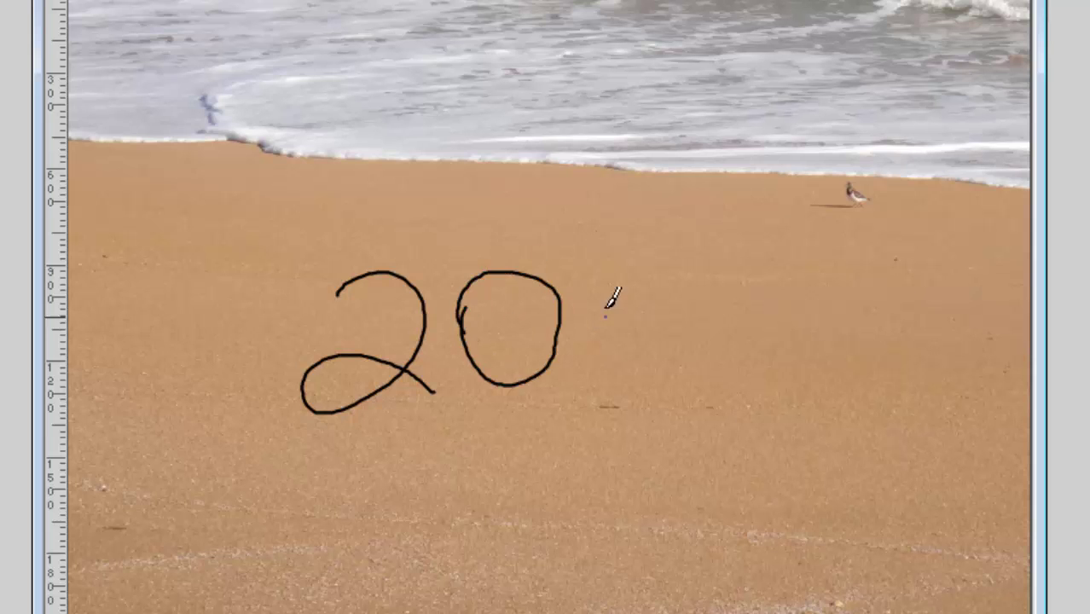
{"action": "left_click_drag", "start_coordinate": [599, 280], "coordinate": [611, 394]}
{"action": "mouse_move", "coordinate": [735, 277]}
{"action": "left_mouse_down"}
{"action": "mouse_move", "coordinate": [661, 298]}
{"action": "mouse_move", "coordinate": [726, 310]}
{"action": "mouse_move", "coordinate": [736, 381]}
{"action": "mouse_move", "coordinate": [695, 380]}
{"action": "left_mouse_up"}
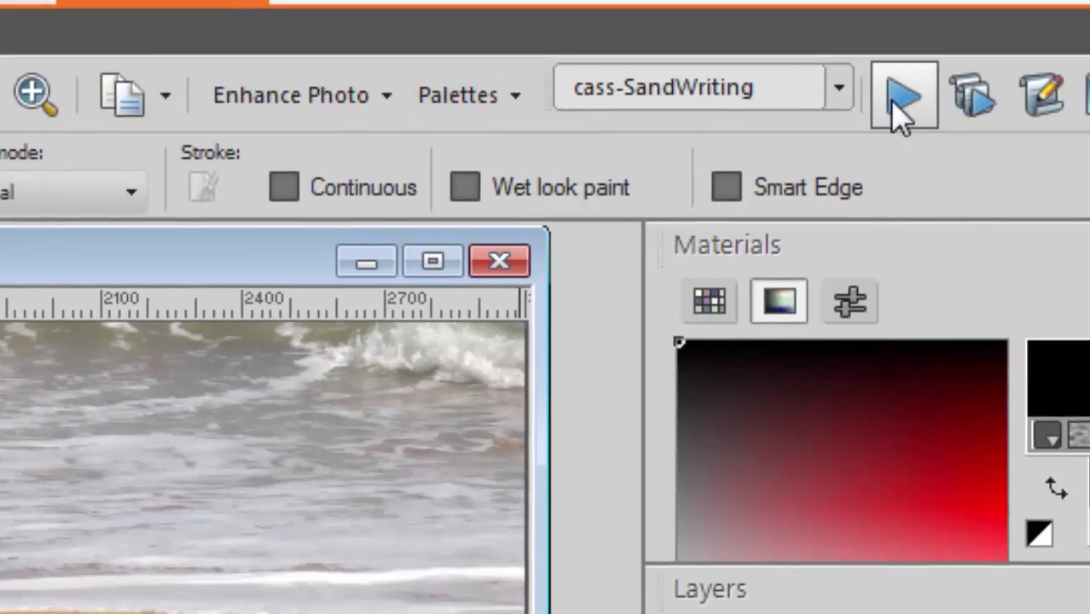
{"action": "left_click", "coordinate": [986, 36]}
{"action": "left_click", "coordinate": [597, 567]}
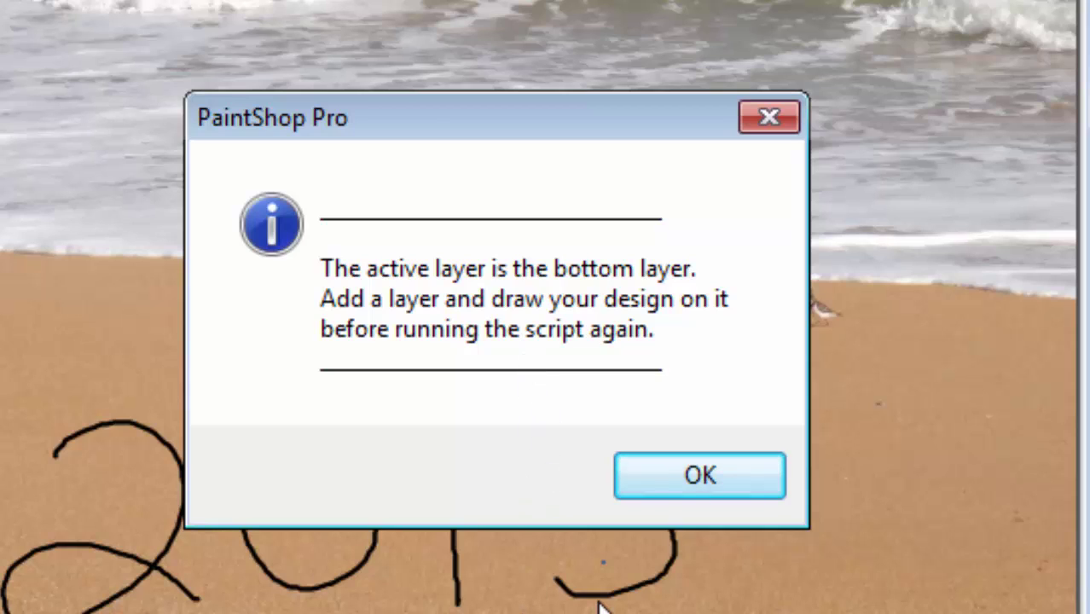
{"action": "left_click", "coordinate": [692, 472]}
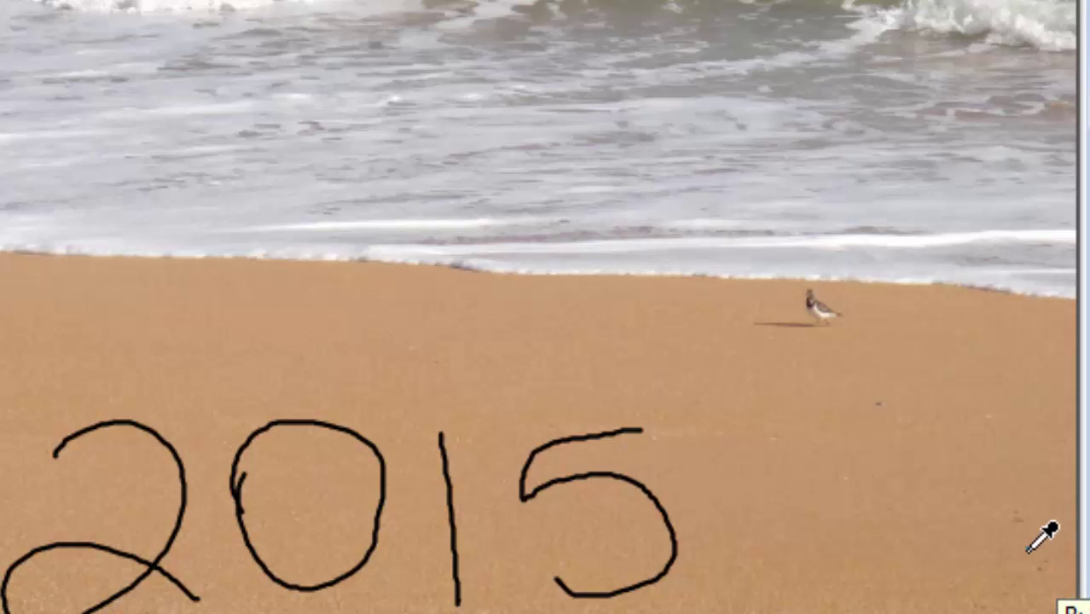
- Undo the strokes on the photo and add a new raster layer above Background
{"action": "key", "text": "ctrl+z"}
{"action": "key", "text": "ctrl+z"}
{"action": "key", "text": "ctrl+z"}
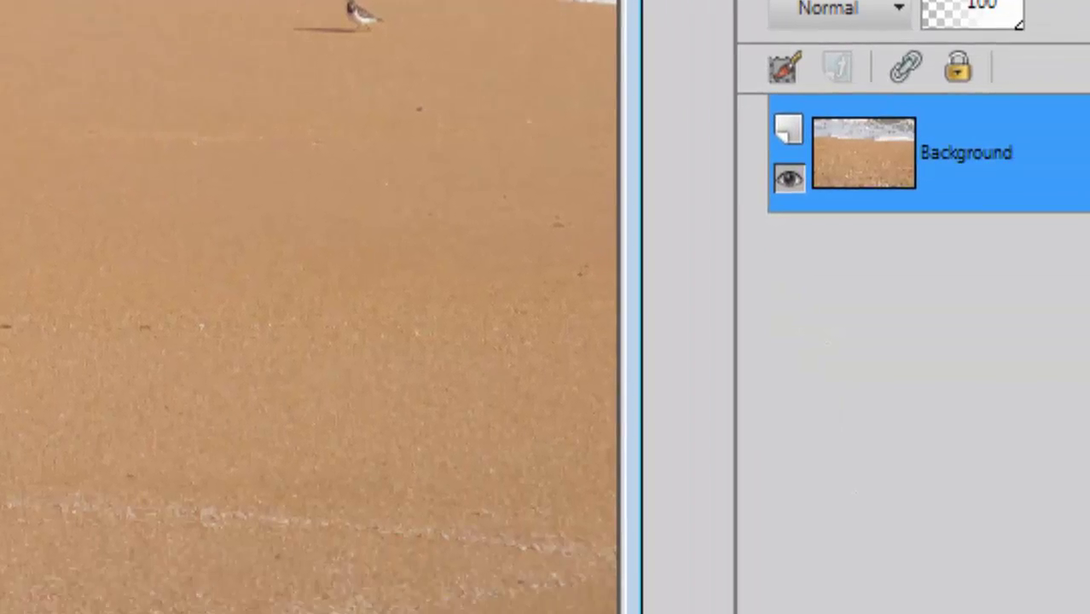
{"action": "left_click", "coordinate": [654, 565]}
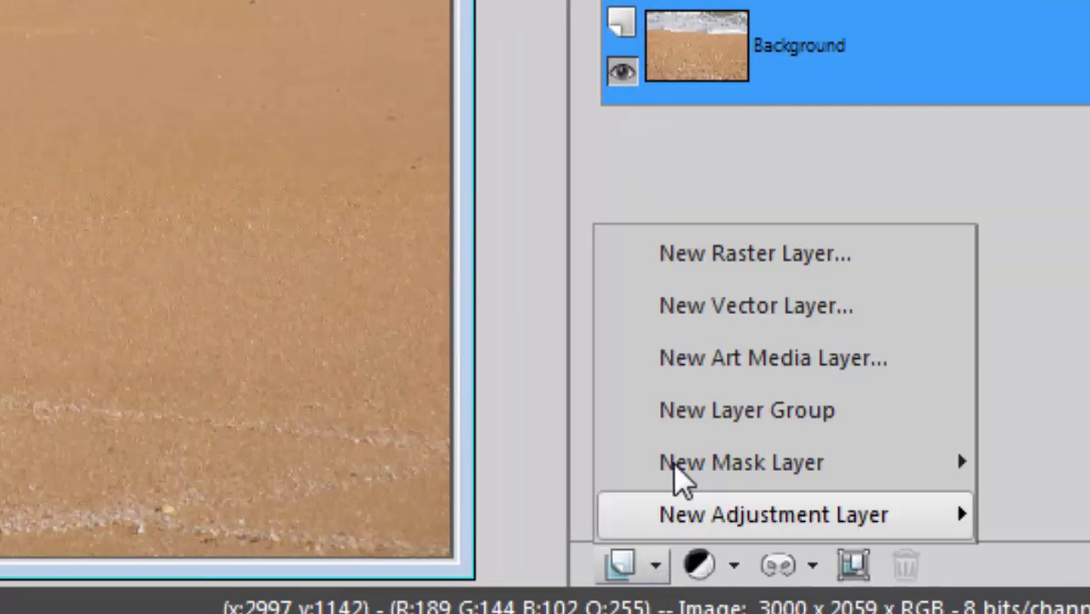
{"action": "left_click", "coordinate": [721, 270]}
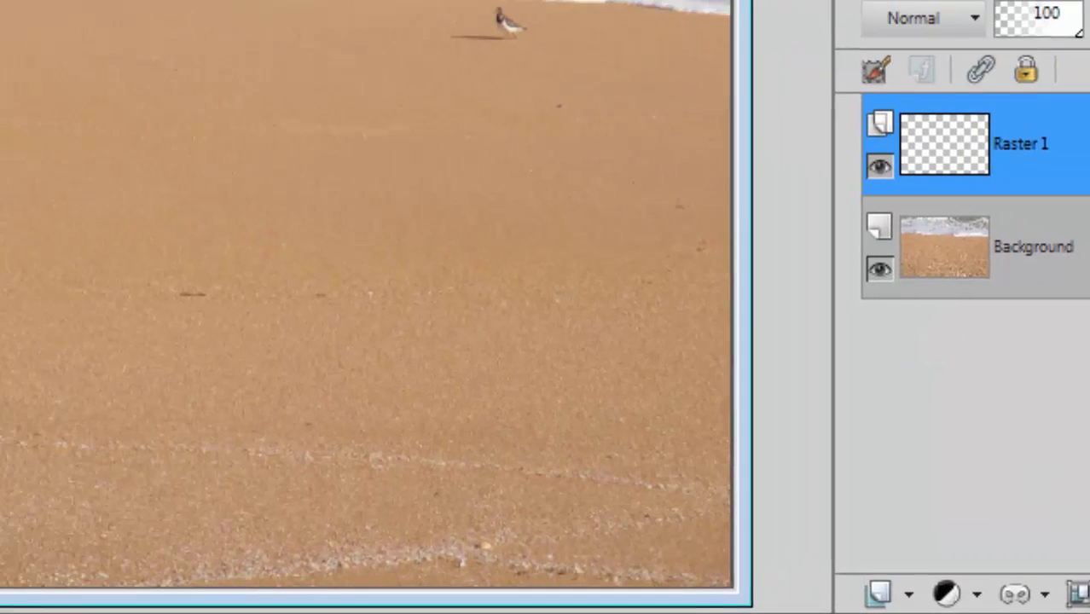
- Redraw 2015 in black on the new raster layer, higher on the sand
{"action": "mouse_move", "coordinate": [326, 268]}
{"action": "left_mouse_down"}
{"action": "mouse_move", "coordinate": [296, 394]}
{"action": "mouse_move", "coordinate": [435, 399]}
{"action": "left_mouse_up"}
{"action": "mouse_move", "coordinate": [507, 292]}
{"action": "left_mouse_down"}
{"action": "mouse_move", "coordinate": [600, 392]}
{"action": "mouse_move", "coordinate": [592, 260]}
{"action": "mouse_move", "coordinate": [511, 297]}
{"action": "left_mouse_up"}
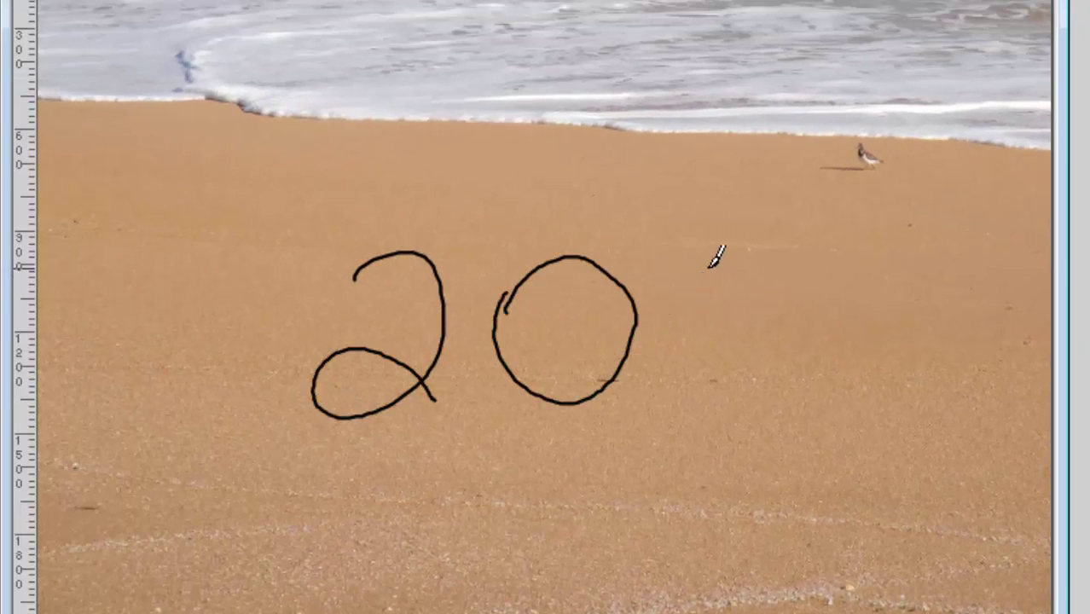
{"action": "left_click_drag", "start_coordinate": [707, 267], "coordinate": [706, 406]}
{"action": "mouse_move", "coordinate": [850, 256]}
{"action": "left_mouse_down"}
{"action": "mouse_move", "coordinate": [872, 337]}
{"action": "mouse_move", "coordinate": [768, 386]}
{"action": "left_mouse_up"}
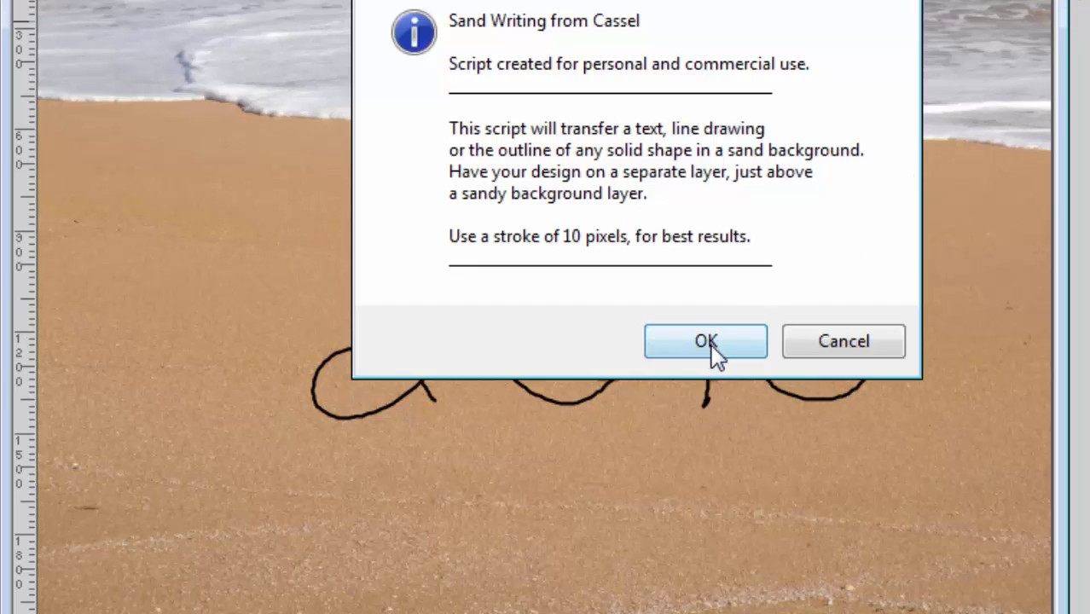
- Run the cass-SandWriting script with Value 1 (Lines) to carve the 2015 into the sand
{"action": "left_click", "coordinate": [709, 342]}
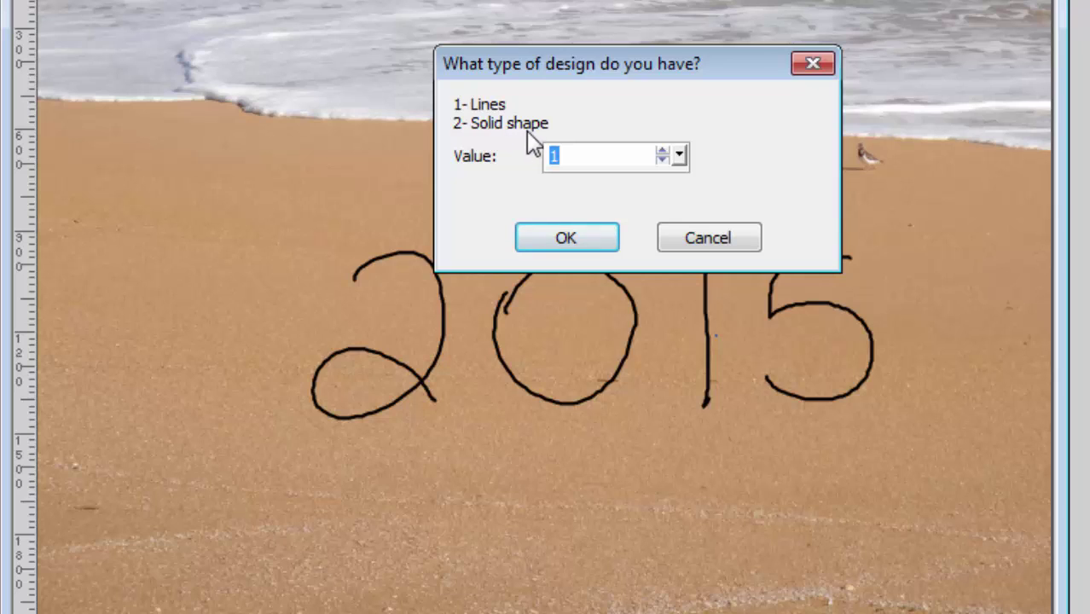
{"action": "left_click", "coordinate": [567, 238]}
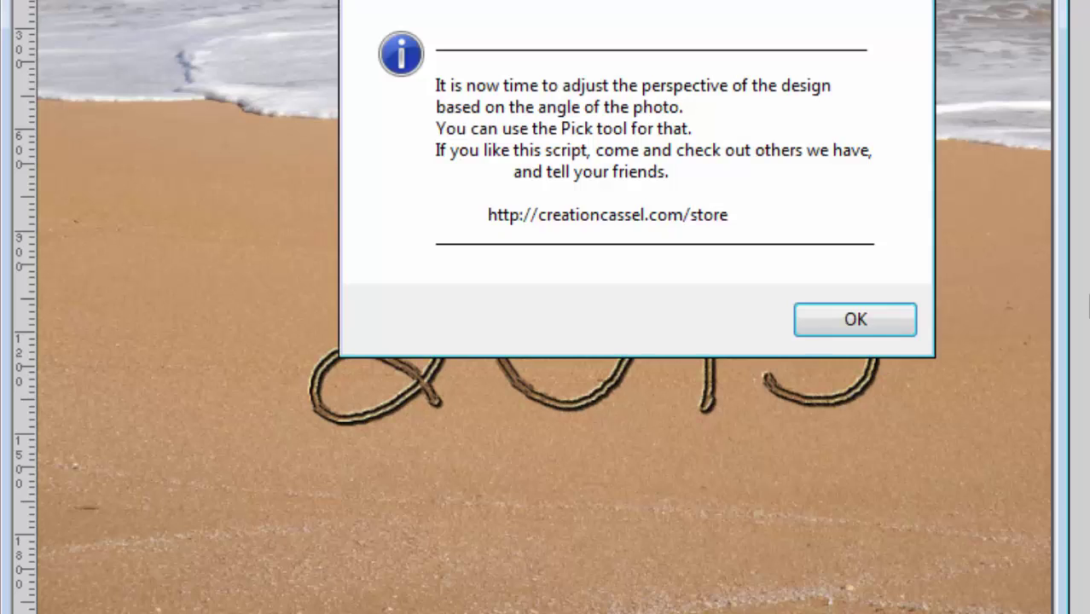
{"action": "left_click", "coordinate": [844, 319]}
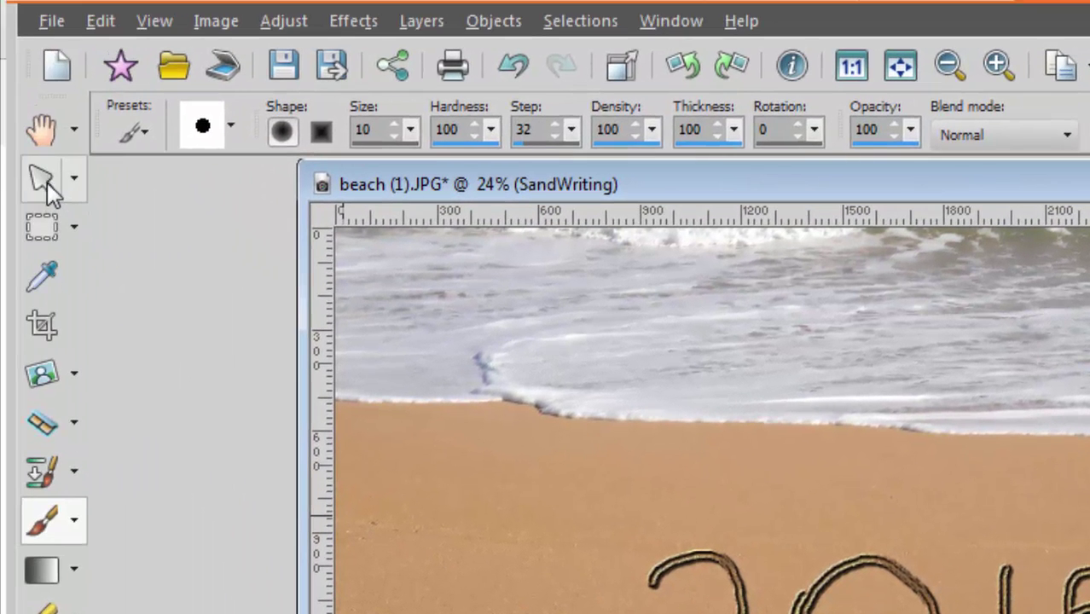
- Narrow the top of the carved 2015 using the Pick tool in Perspective mode
{"action": "left_click", "coordinate": [45, 182]}
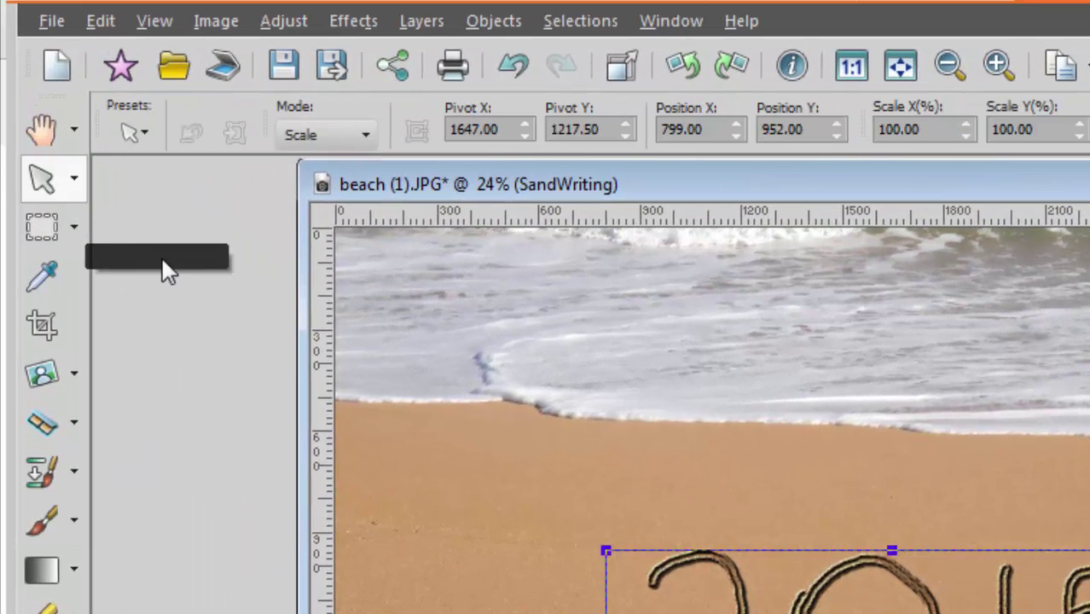
{"action": "left_click", "coordinate": [365, 136]}
{"action": "left_click", "coordinate": [350, 203]}
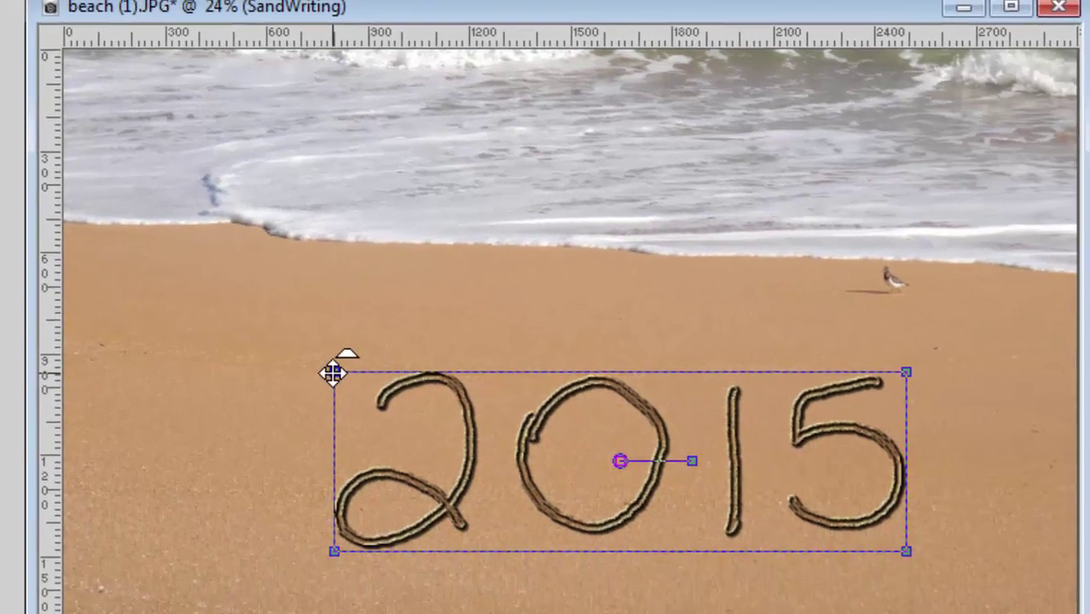
{"action": "left_click_drag", "start_coordinate": [333, 373], "coordinate": [433, 381]}
{"action": "left_click_drag", "start_coordinate": [379, 346], "coordinate": [378, 349]}
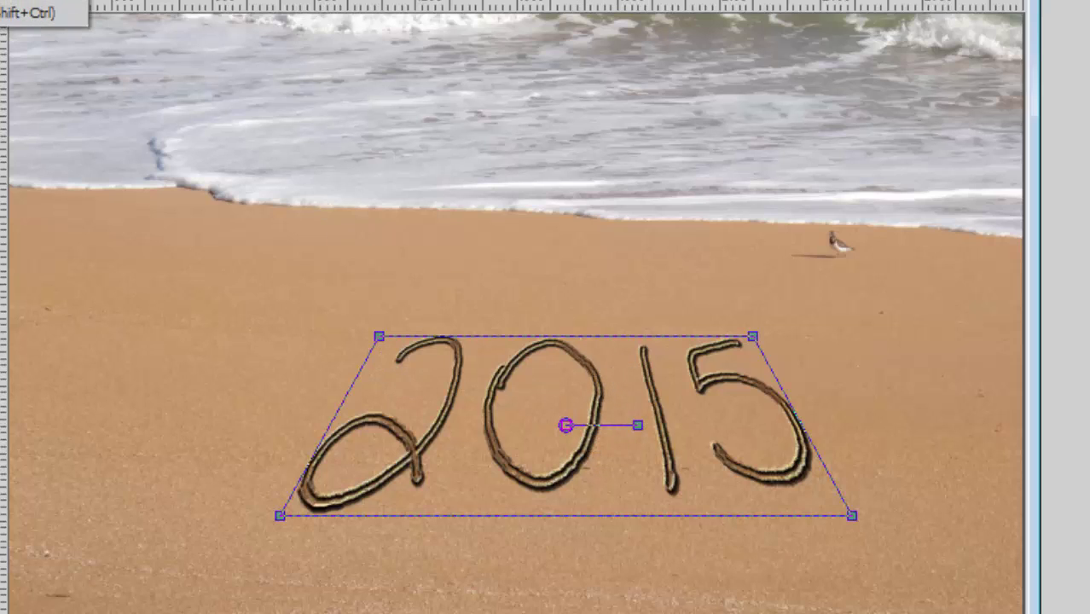
- Flatten the 2015 by lowering its top edge and move it up and slightly left
{"action": "left_click_drag", "start_coordinate": [566, 335], "coordinate": [569, 364]}
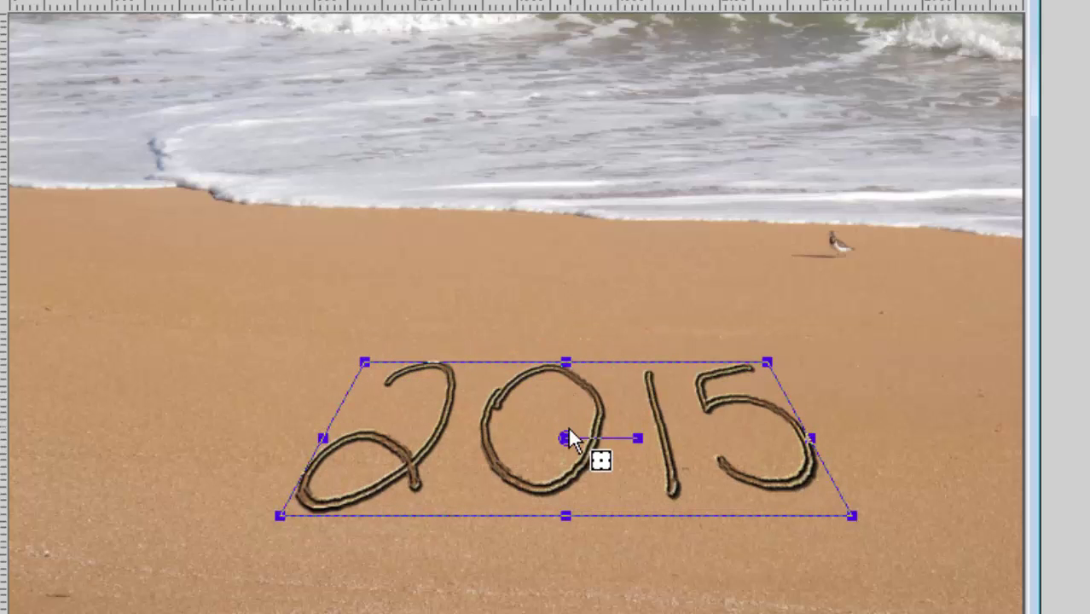
{"action": "left_click_drag", "start_coordinate": [565, 438], "coordinate": [558, 400]}
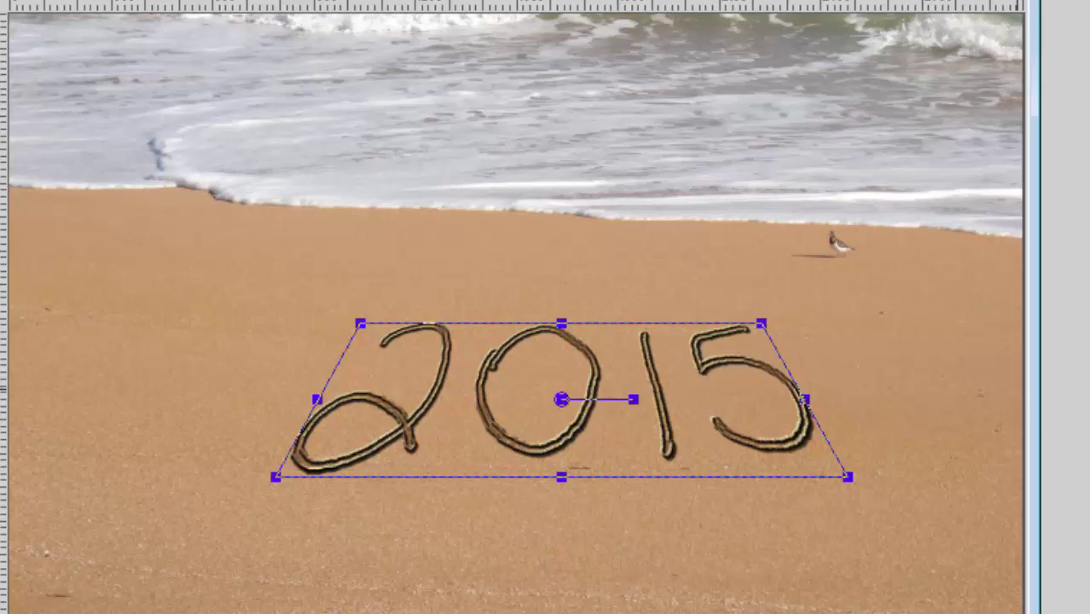
{"action": "left_click_drag", "start_coordinate": [561, 399], "coordinate": [533, 398]}
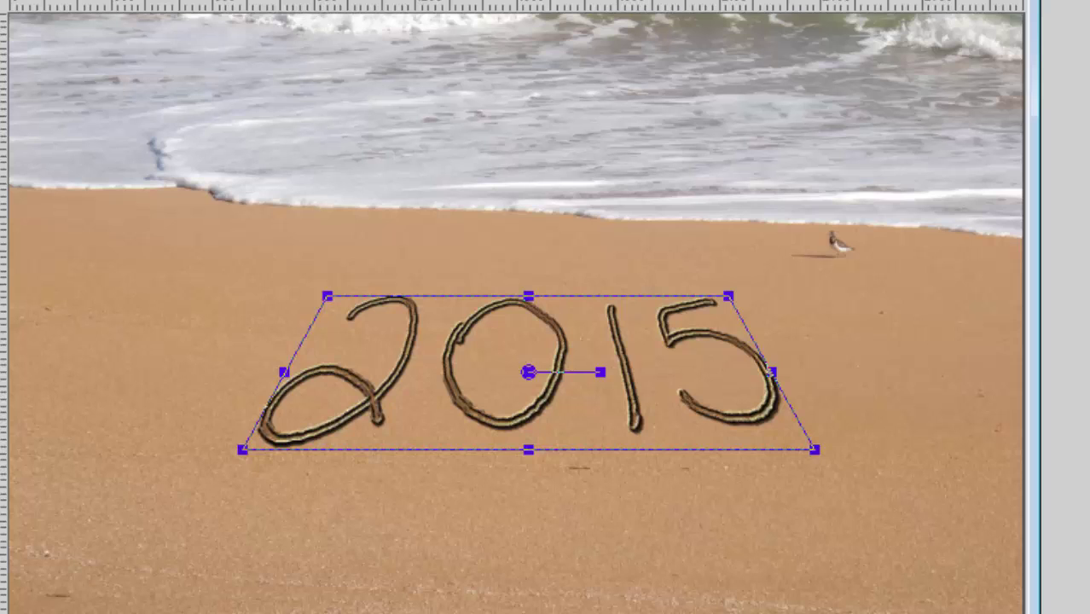
- Clear the carved 2015 and draw a solid black five-pointed star on the sand
{"action": "key", "text": "Delete"}
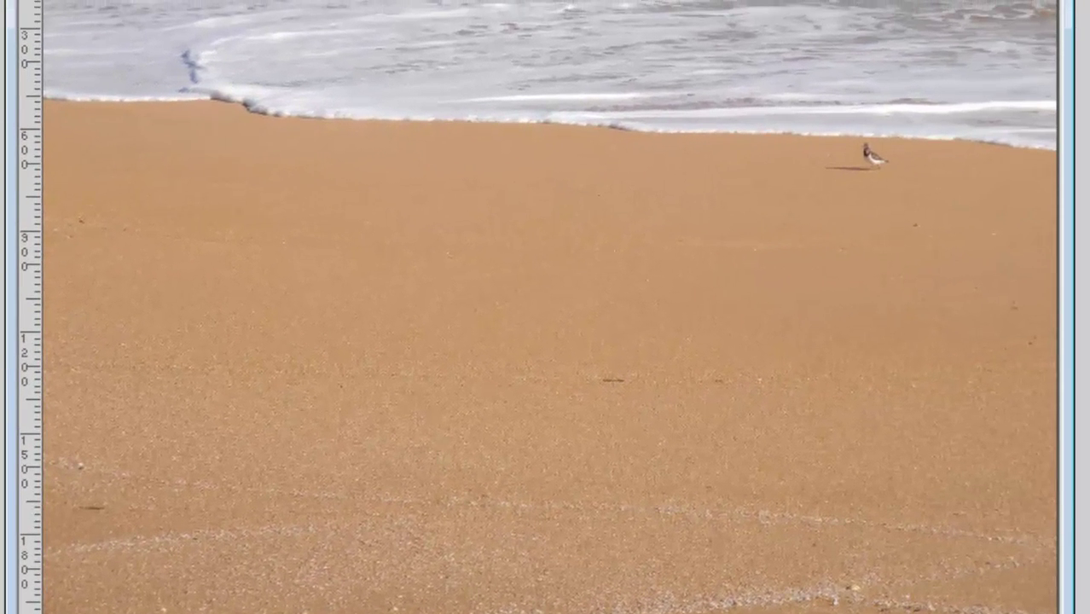
{"action": "left_click_drag", "start_coordinate": [313, 171], "coordinate": [616, 425]}
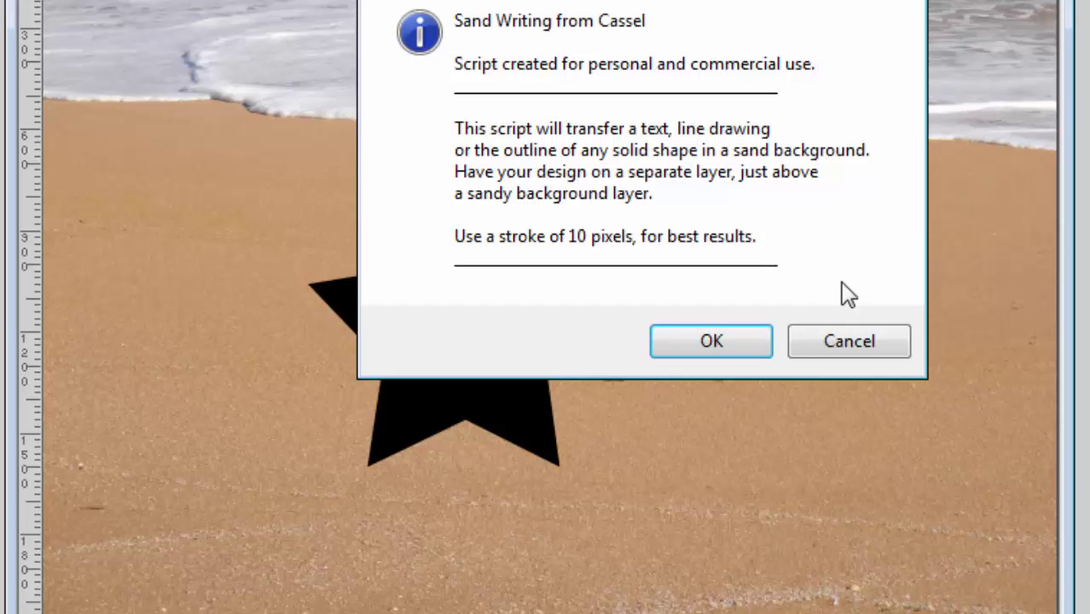
- Run the sand-writing script with Value 2 (Solid shape) to carve the star outline
{"action": "left_click", "coordinate": [722, 342]}
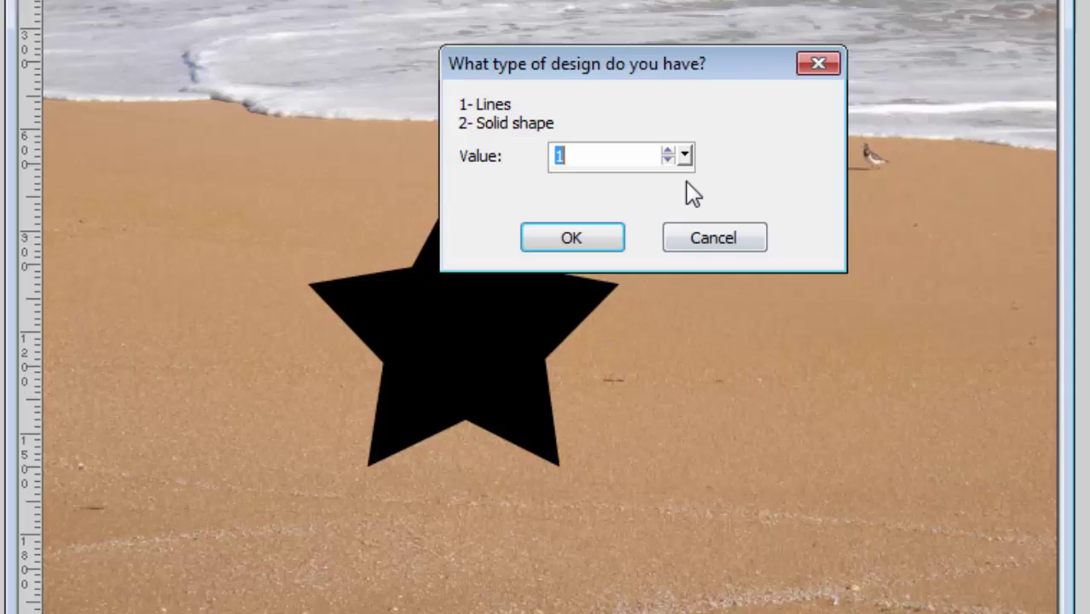
{"action": "left_click_drag", "start_coordinate": [684, 156], "coordinate": [687, 172]}
{"action": "left_click", "coordinate": [571, 238]}
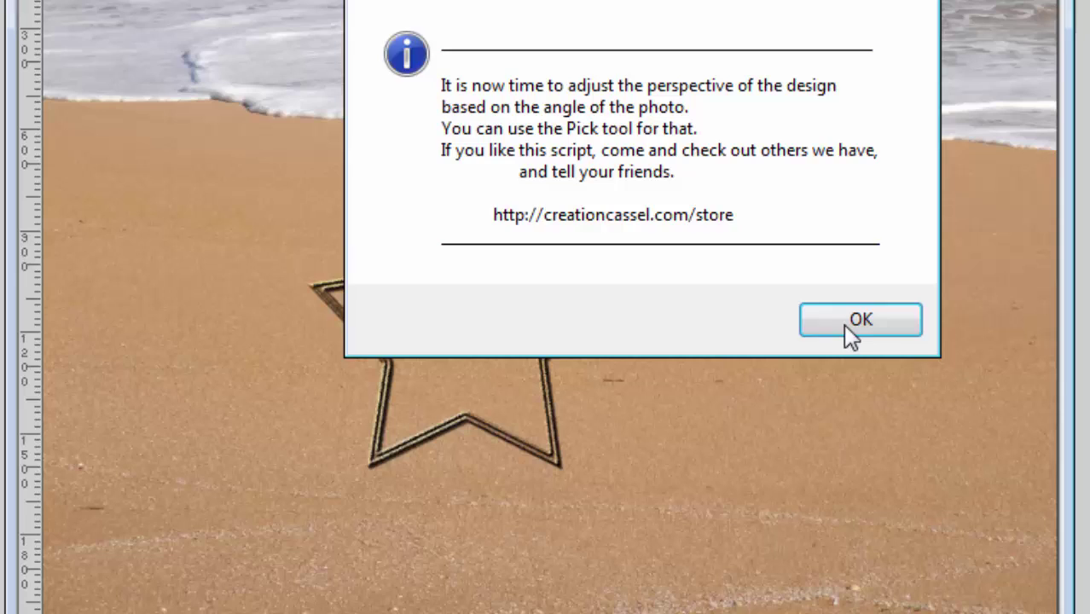
{"action": "left_click", "coordinate": [845, 325]}
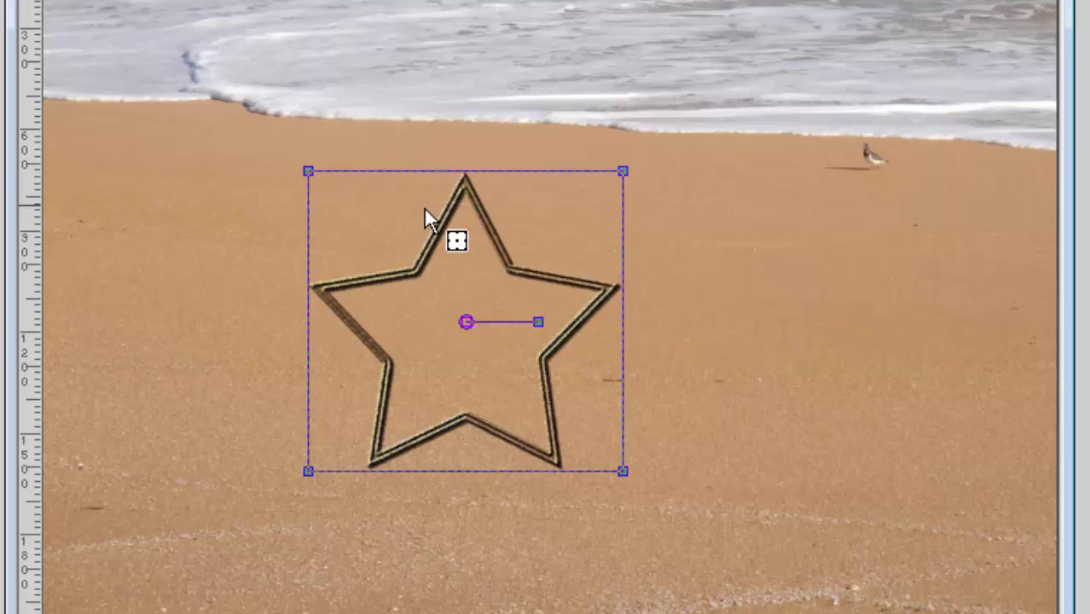
- Pull the star's top corners inward, lower its top edge, and move it up and right
{"action": "left_click_drag", "start_coordinate": [310, 172], "coordinate": [364, 172]}
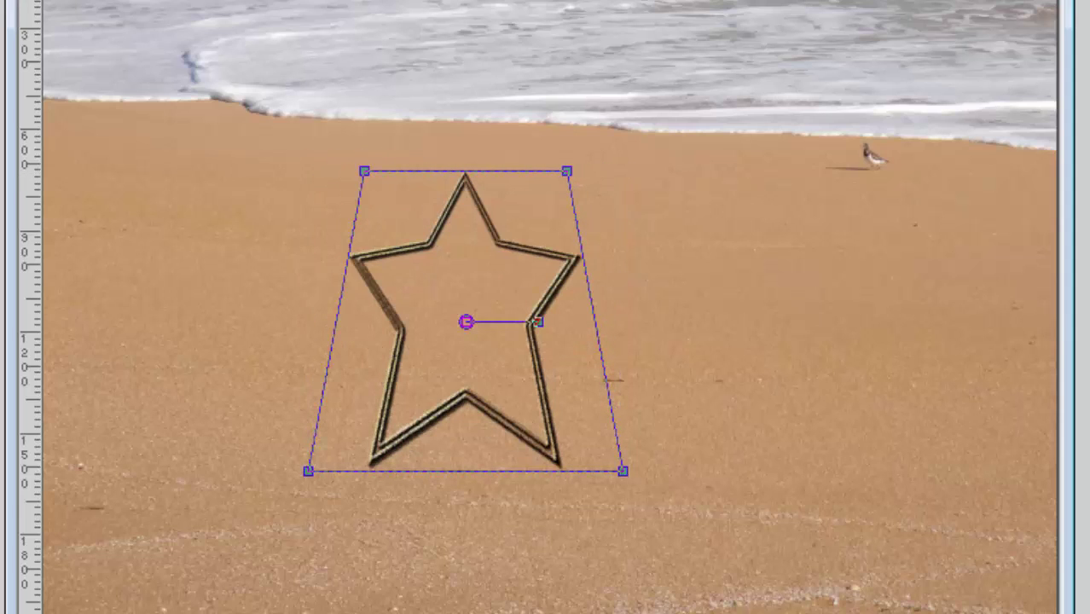
{"action": "left_click_drag", "start_coordinate": [465, 171], "coordinate": [473, 244]}
{"action": "left_click_drag", "start_coordinate": [465, 353], "coordinate": [567, 321]}
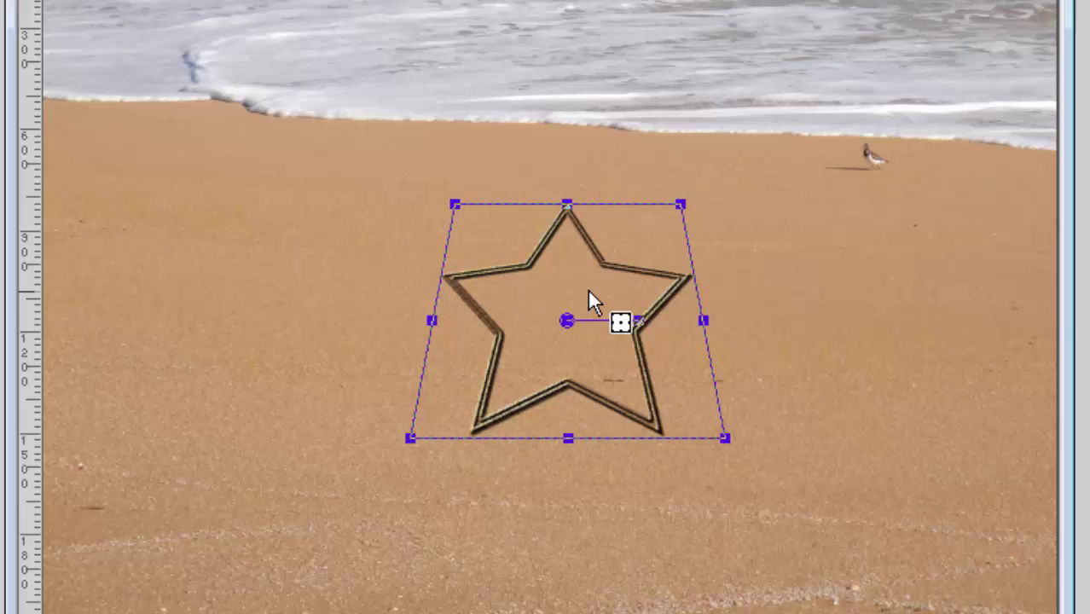
{"action": "left_click_drag", "start_coordinate": [589, 290], "coordinate": [601, 289]}
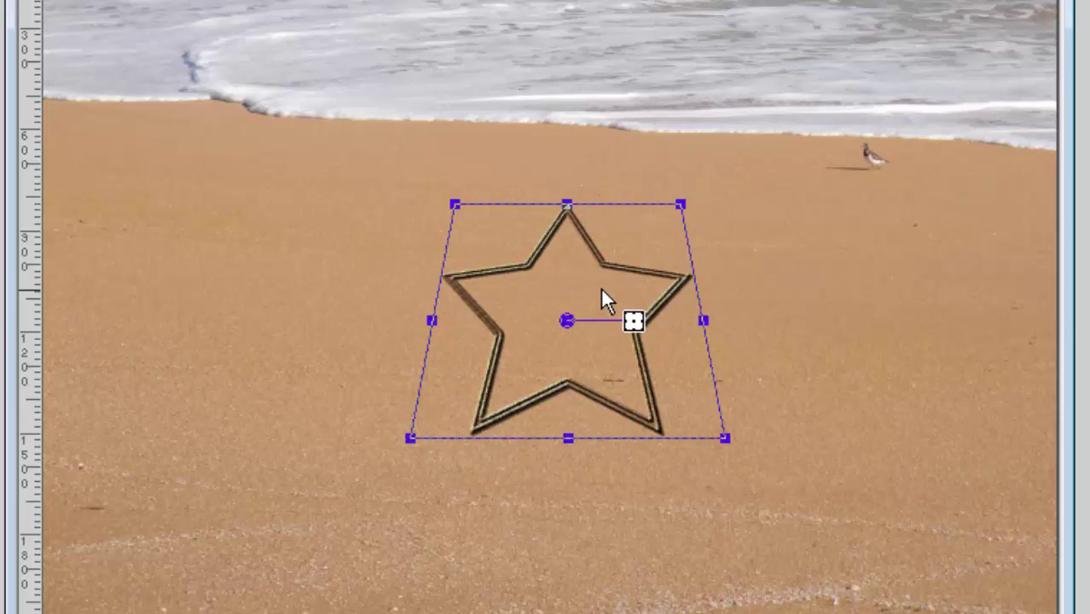